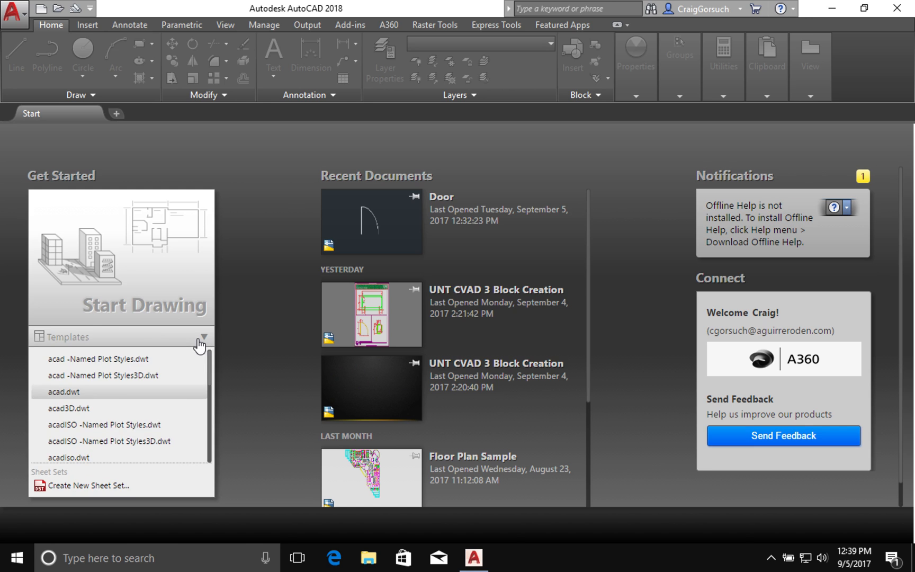
Step: Start a new drawing from the acad.dwt template and set its length units to Architectural
click(69, 393)
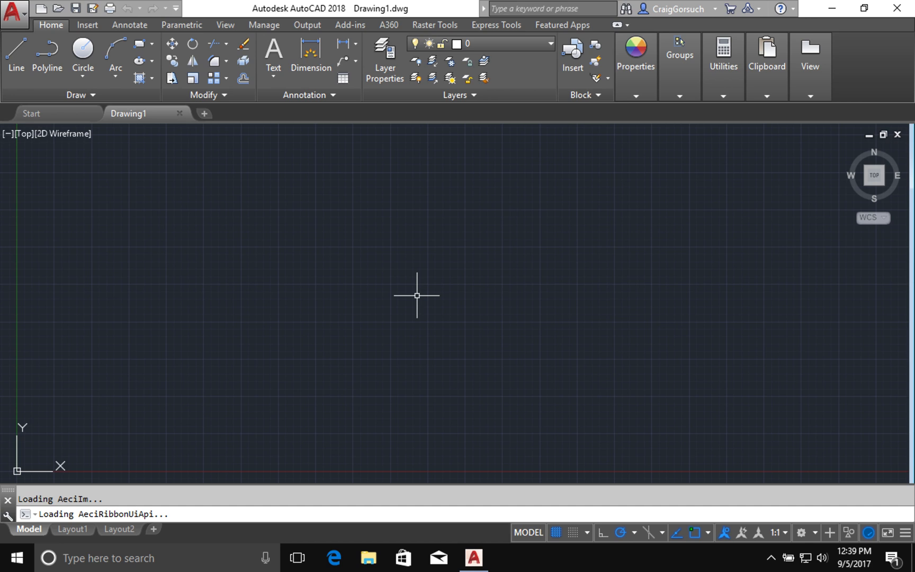
text(un)
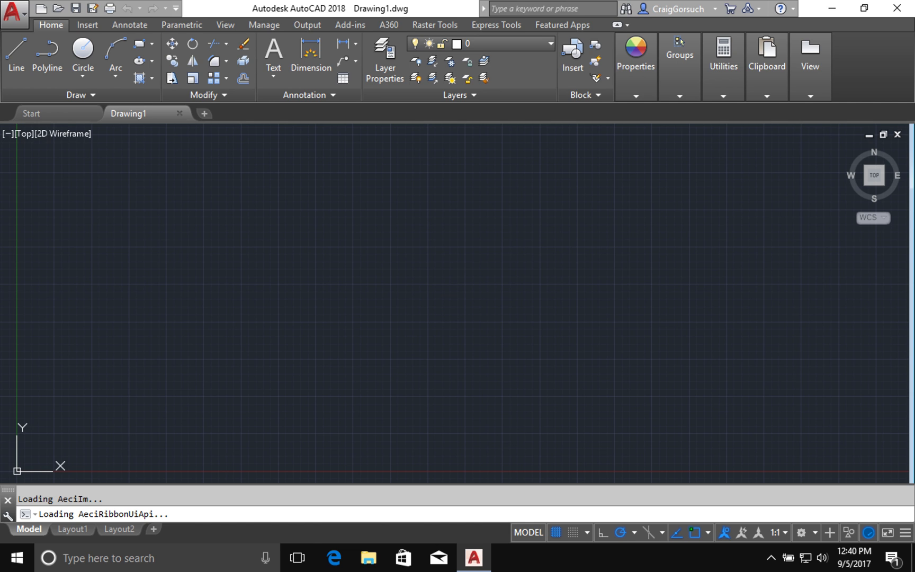
key(Return)
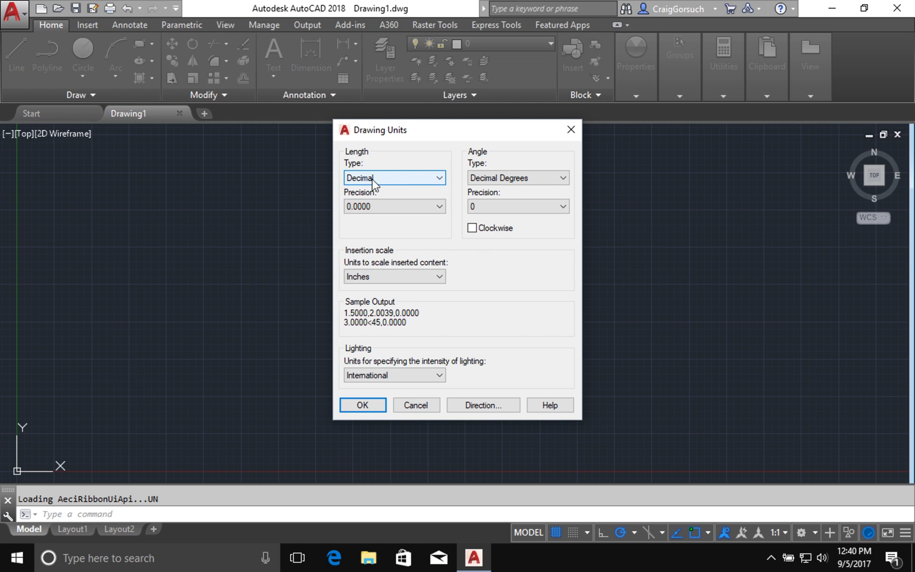
click(393, 178)
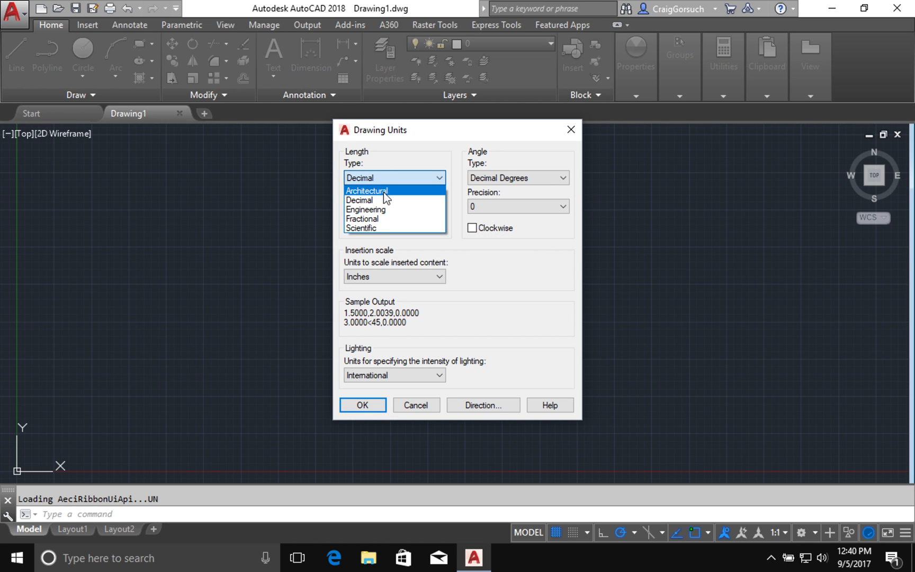
click(383, 191)
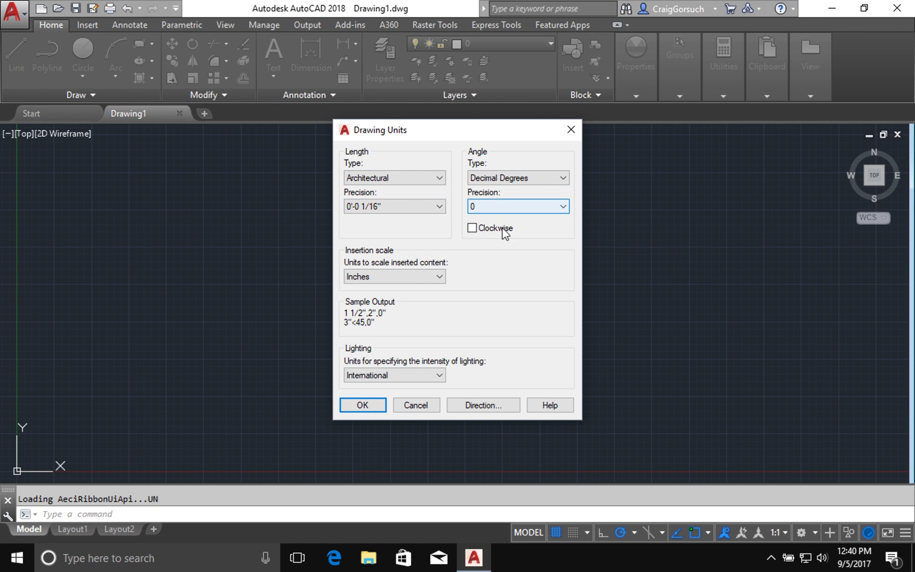
click(379, 407)
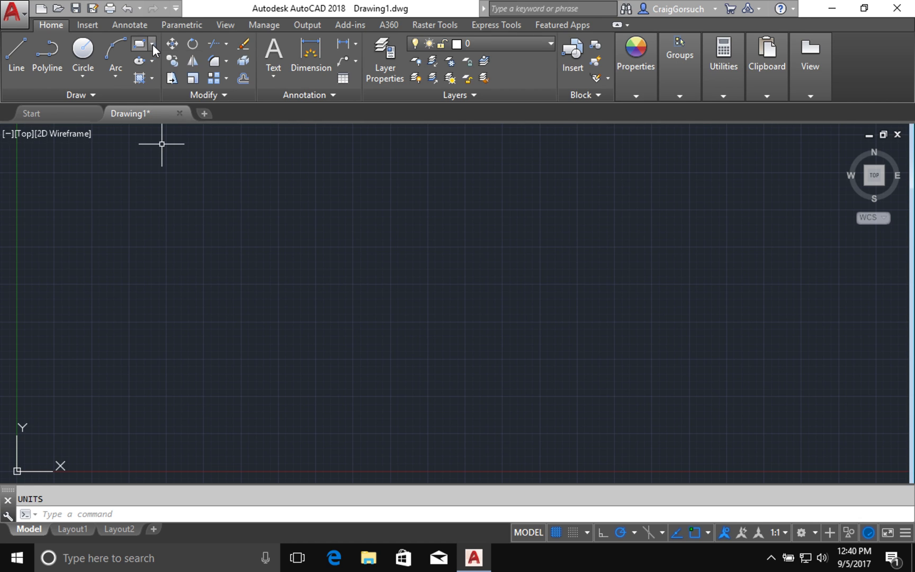
Step: Draw a three-sided polygon by its edge, with a vertical edge 3 inches long running upward
click(153, 43)
click(168, 93)
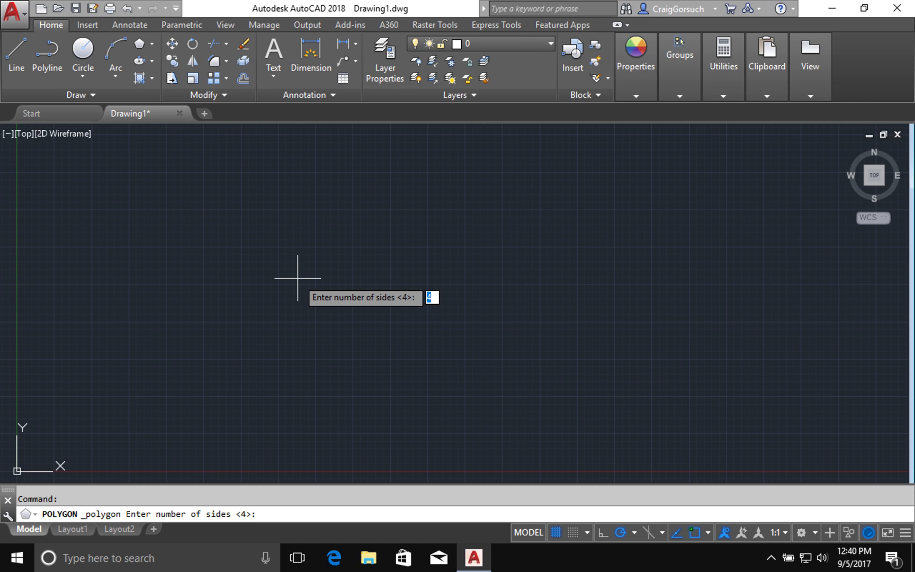
text(3)
key(Return)
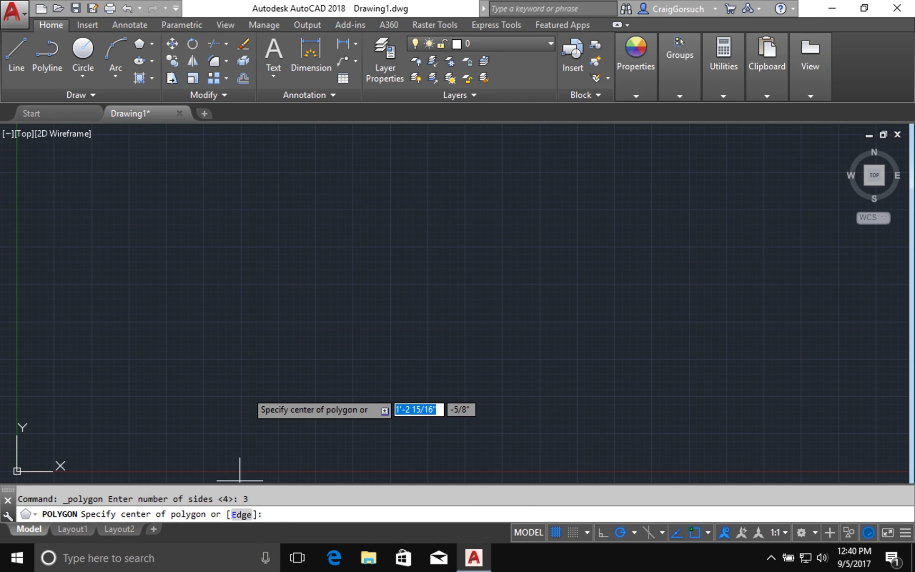
text(e)
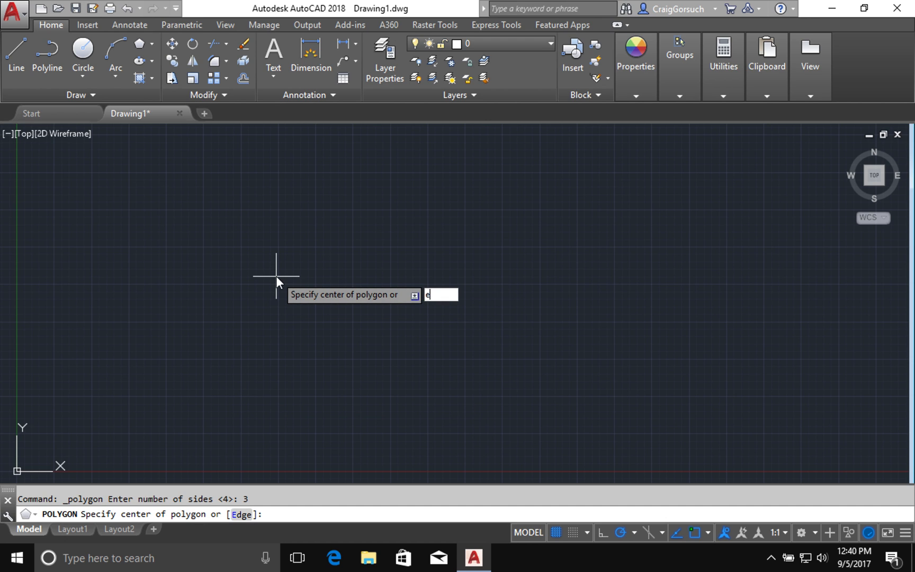
key(Return)
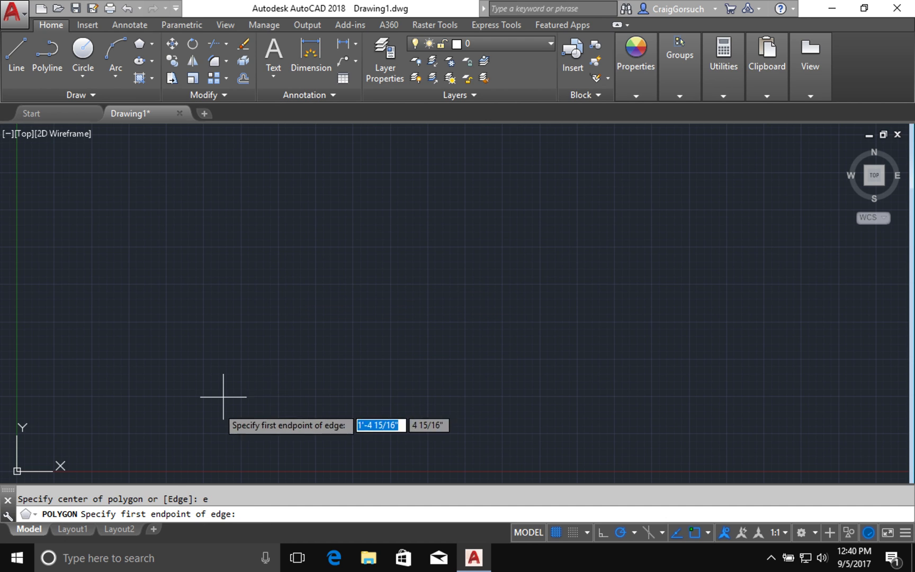
click(315, 395)
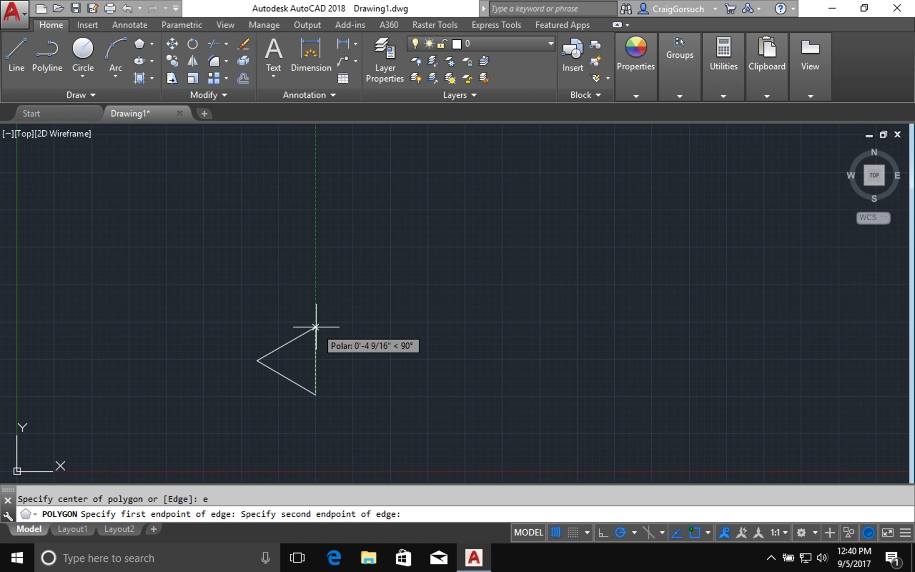
text(3)
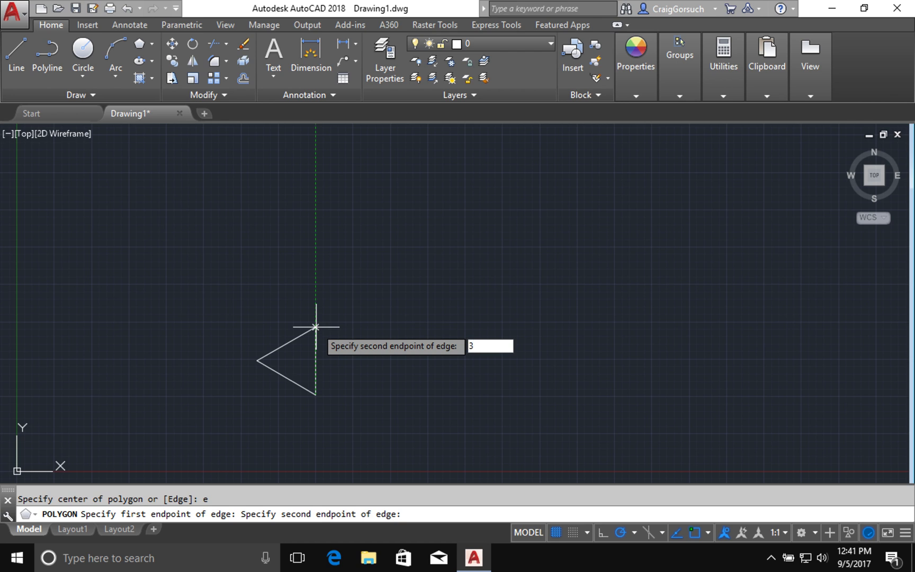
key(Return)
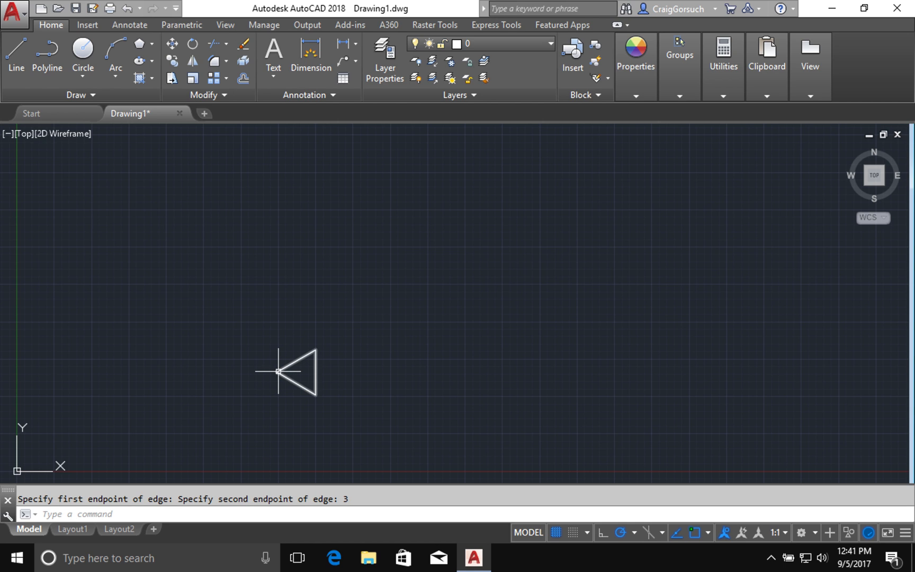
Step: Move the triangle by its left vertex to the origin at 0,0
middle_drag(278, 371, 500, 273)
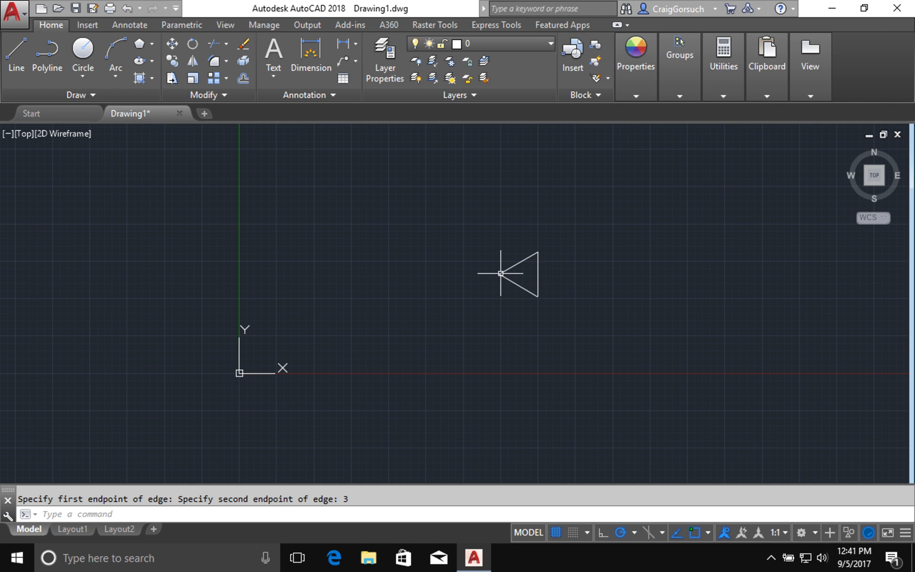
text(m)
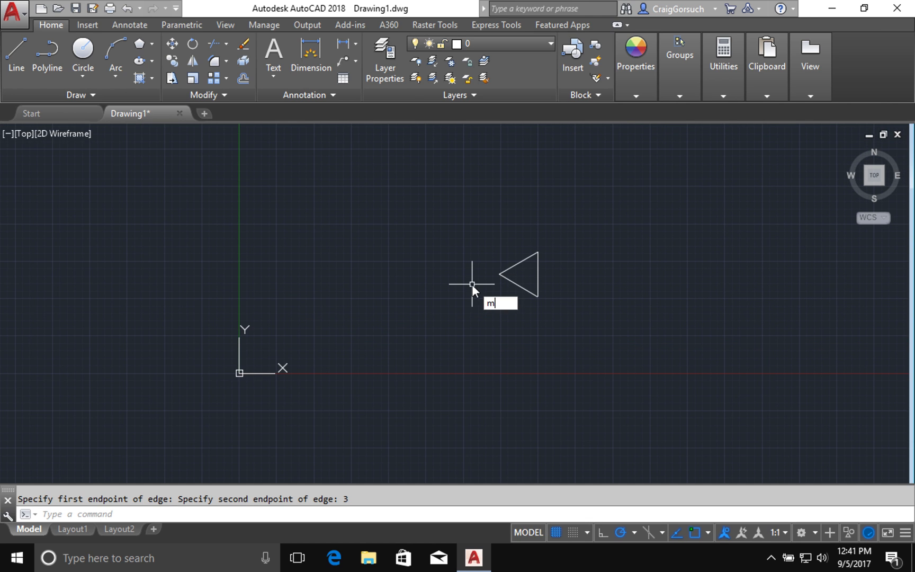
key(Return)
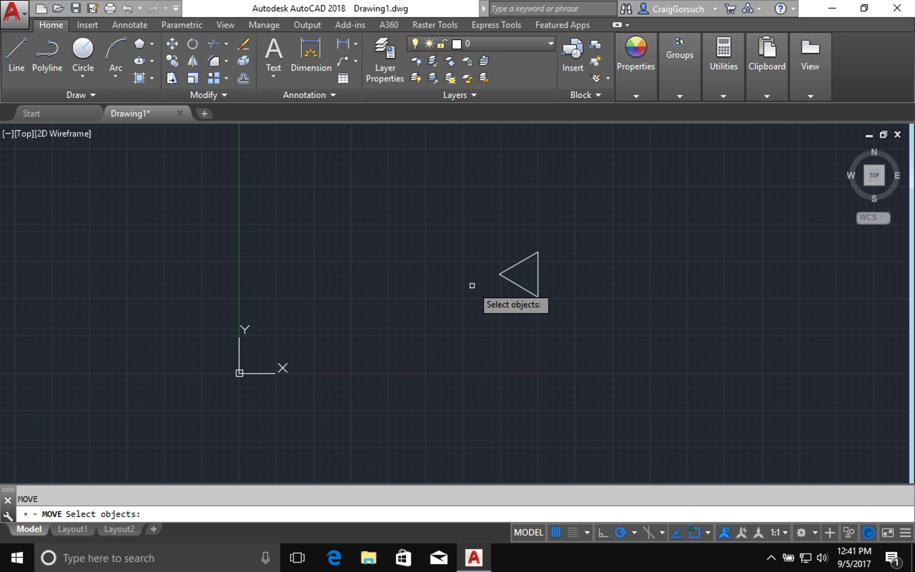
click(526, 287)
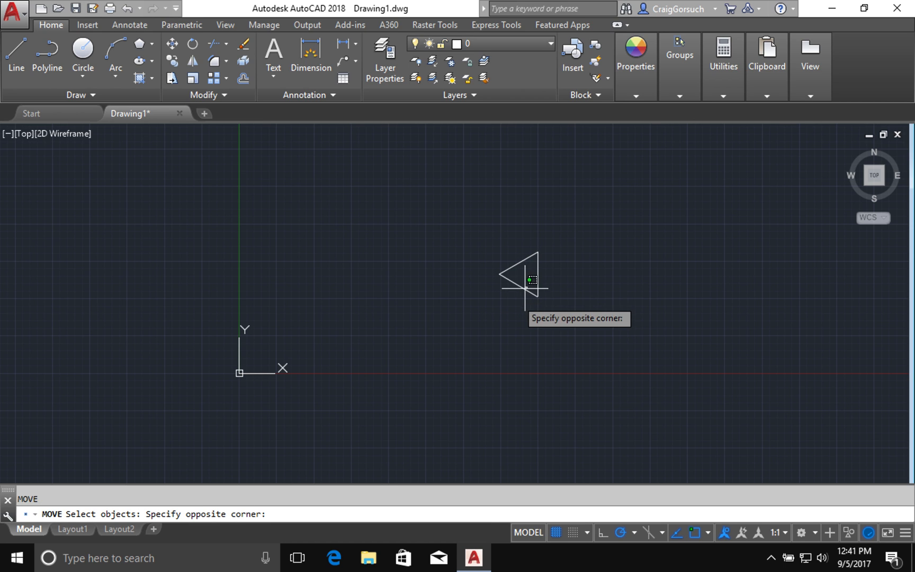
click(516, 301)
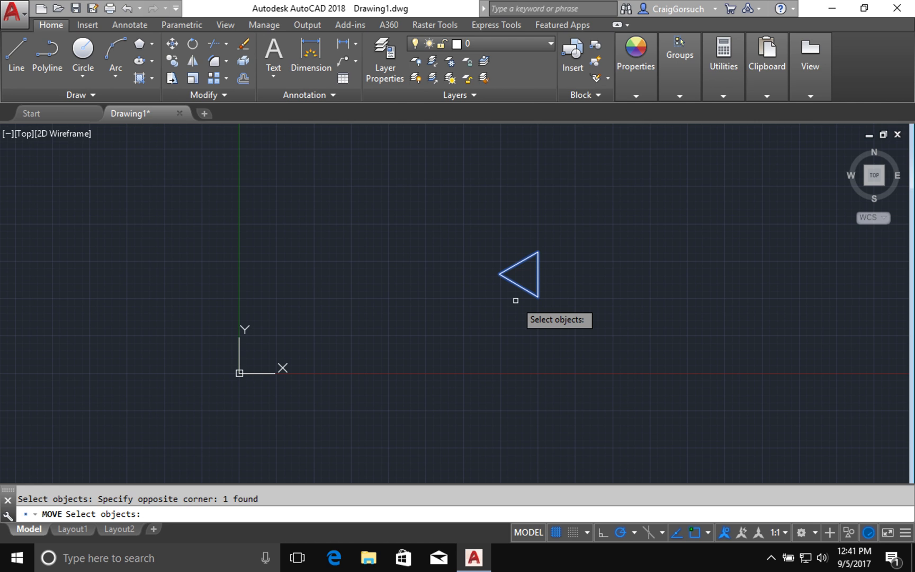
key(Return)
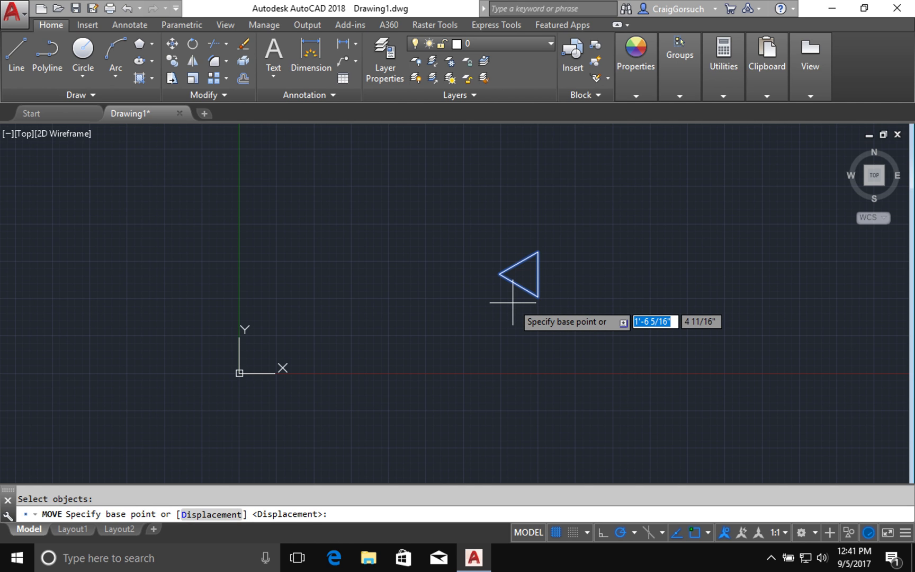
click(499, 274)
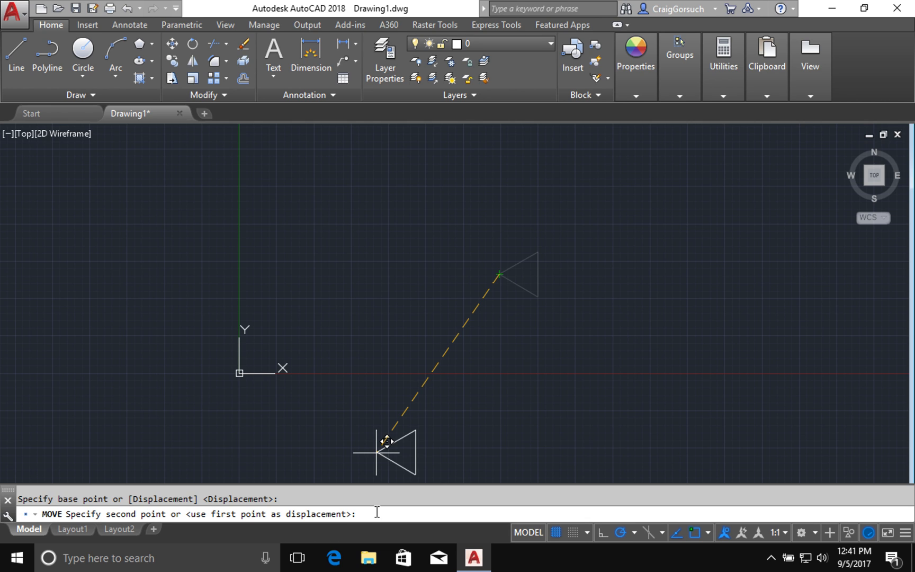
text(0,0)
key(Return)
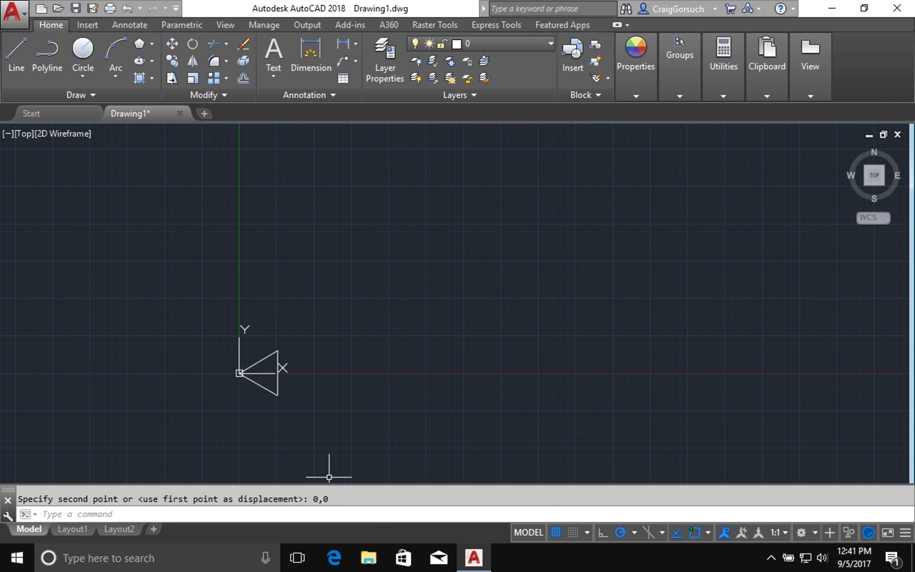
Step: Draw a 6-inch horizontal line from the triangle's left vertex along the positive X direction, with polar tracking on
scroll(264, 413, down, 1)
scroll(264, 412, up, 1)
scroll(265, 412, up, 4)
middle_drag(264, 412, 365, 399)
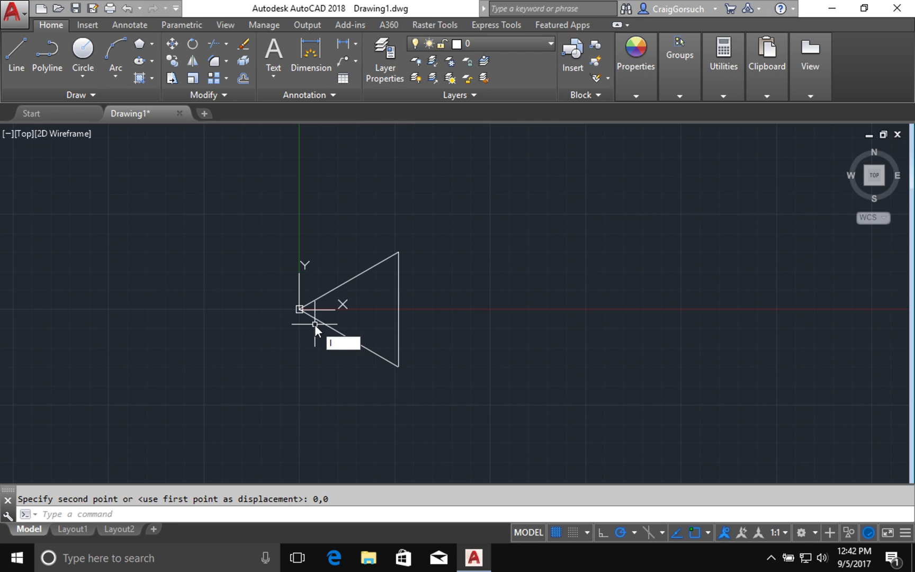
text(line)
key(Return)
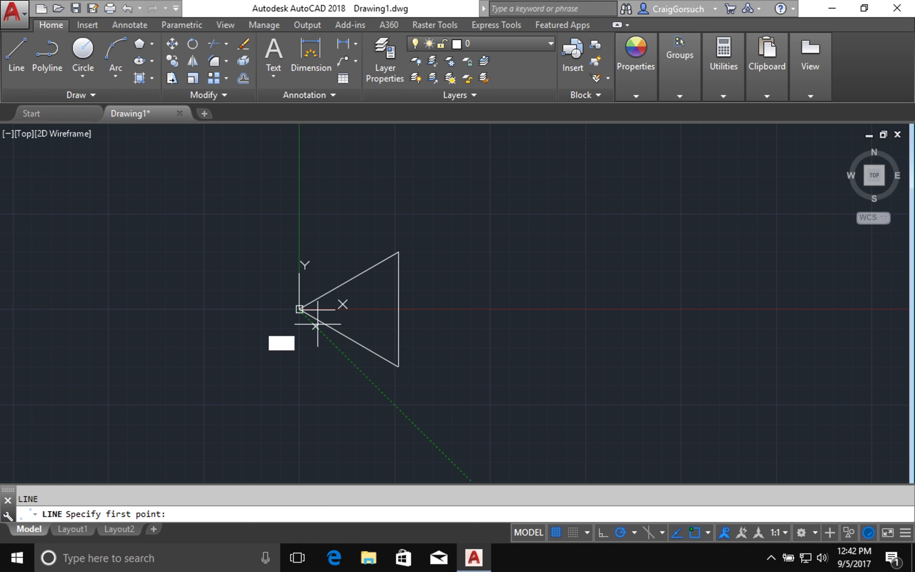
click(301, 310)
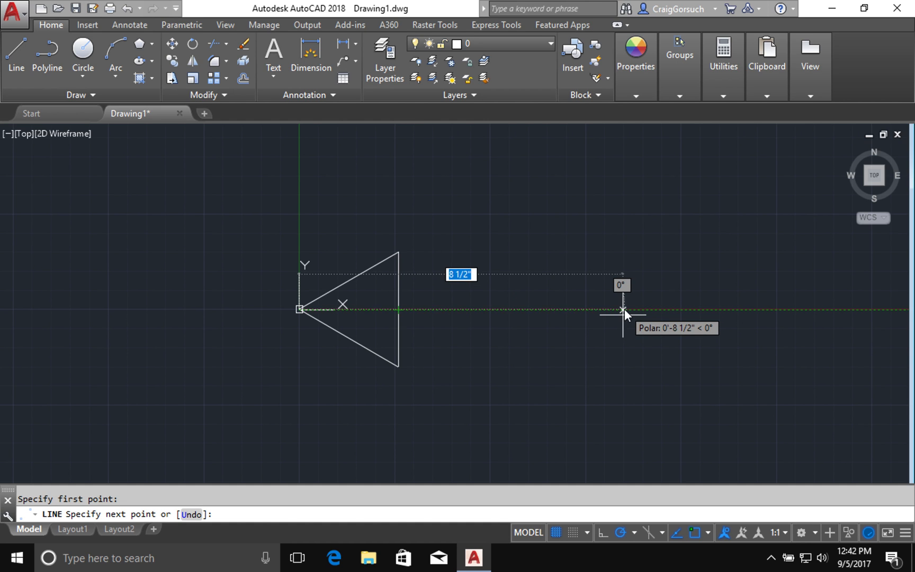
click(619, 534)
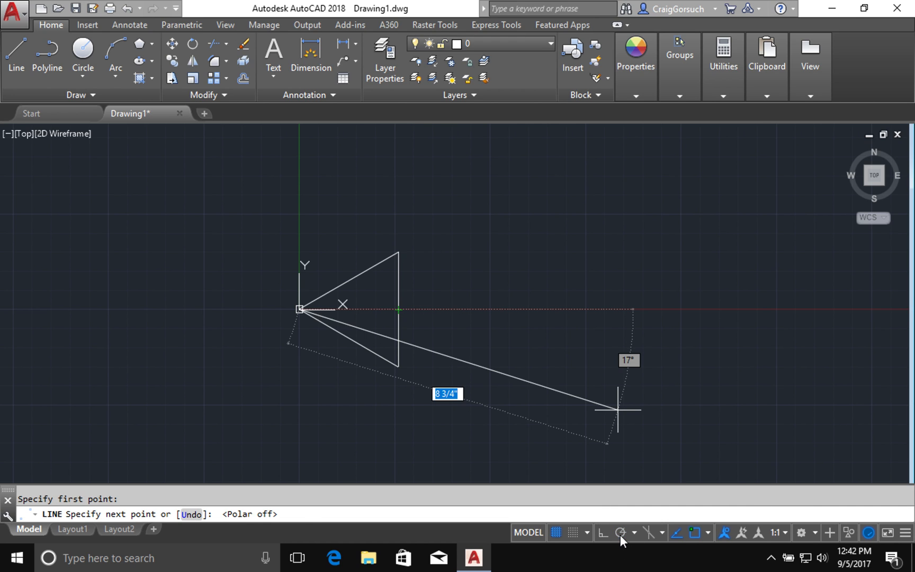
click(620, 533)
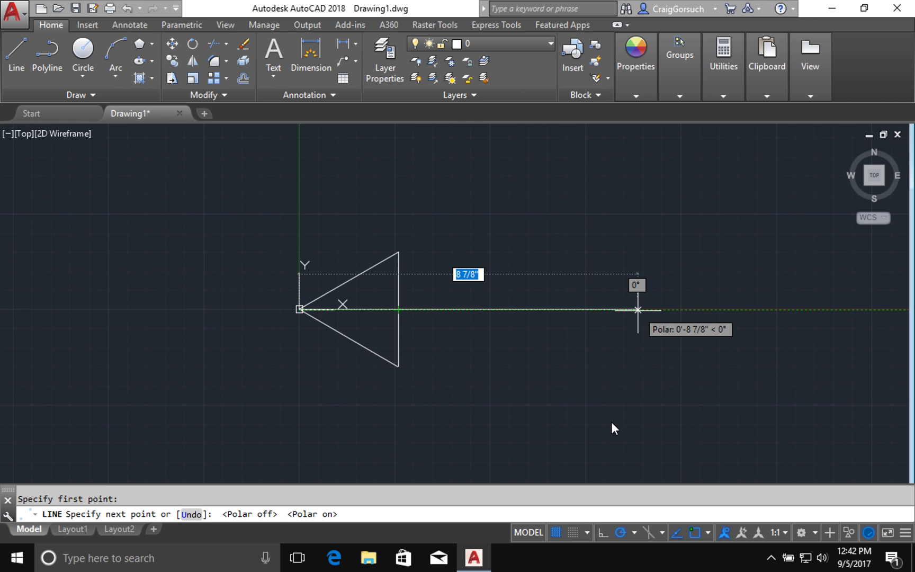
text(6)
key(Return)
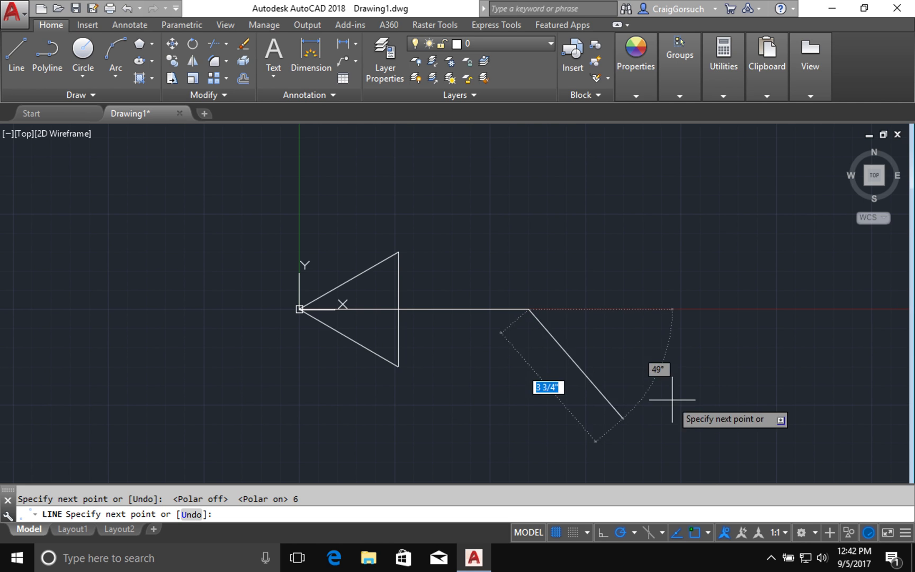
key(Return)
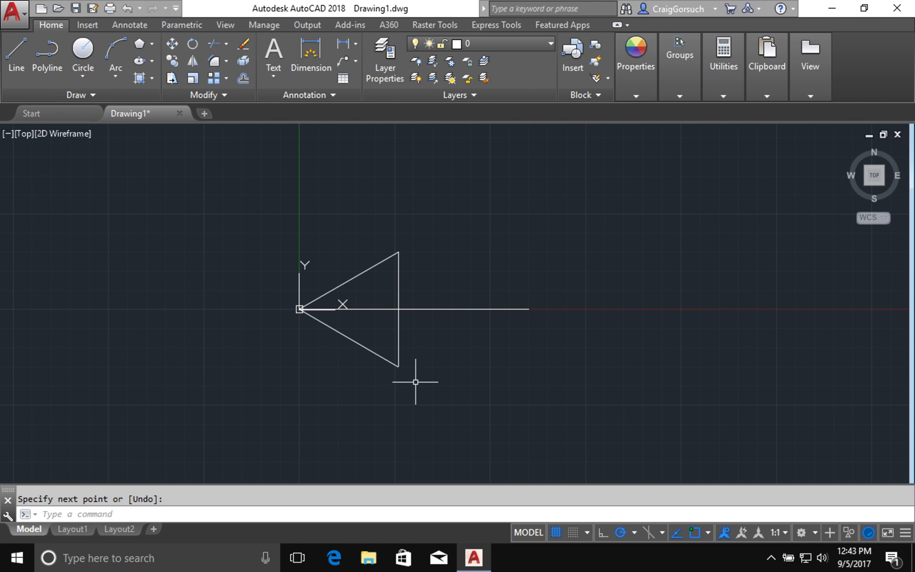
Step: Stretch the triangle's vertical edge, selected by a crossing window, from its intersection with the horizontal line to the line's right endpoint
text(s)
key(BackSpace)
text(s)
key(Return)
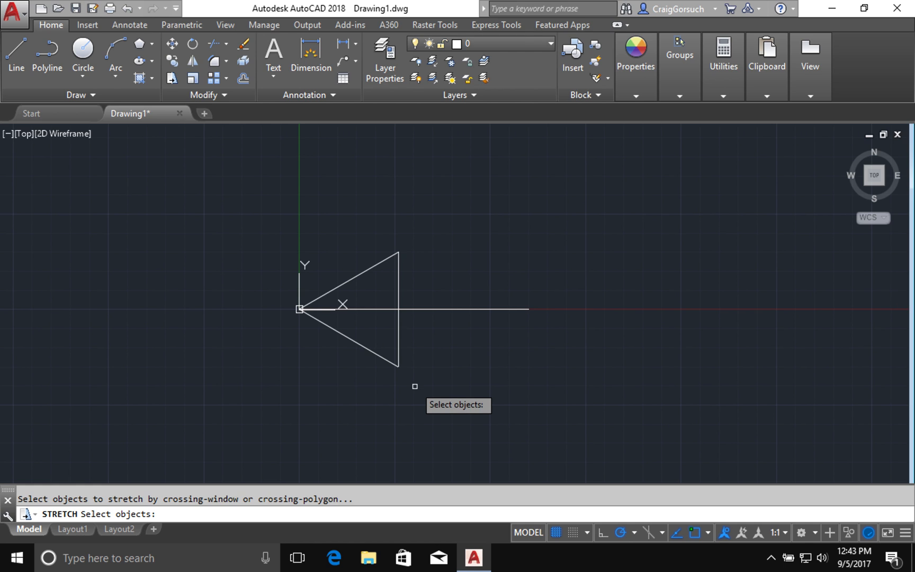
click(413, 386)
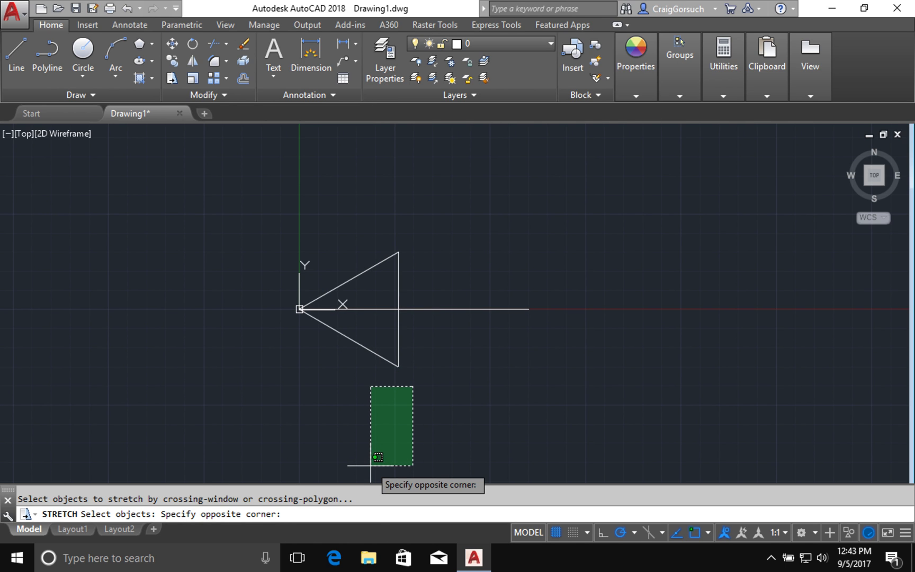
click(377, 227)
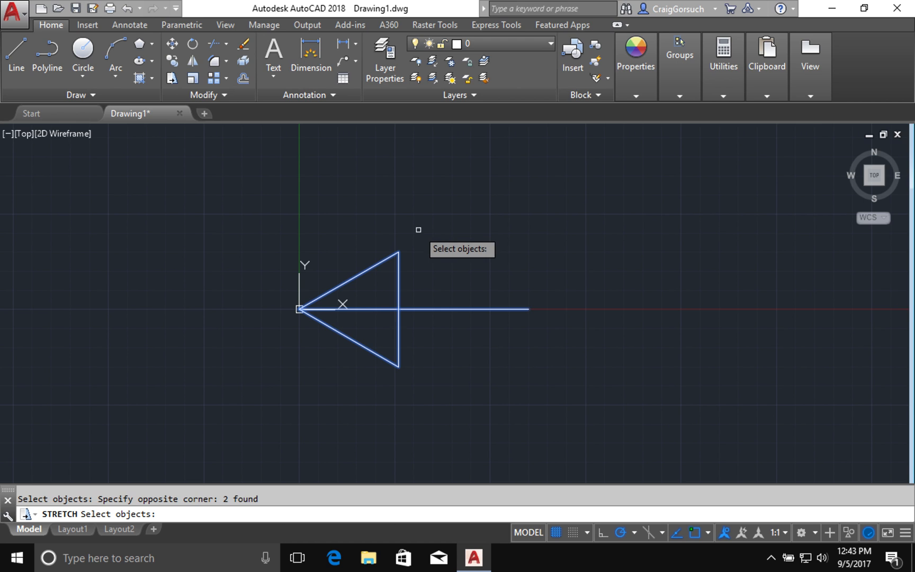
key(Return)
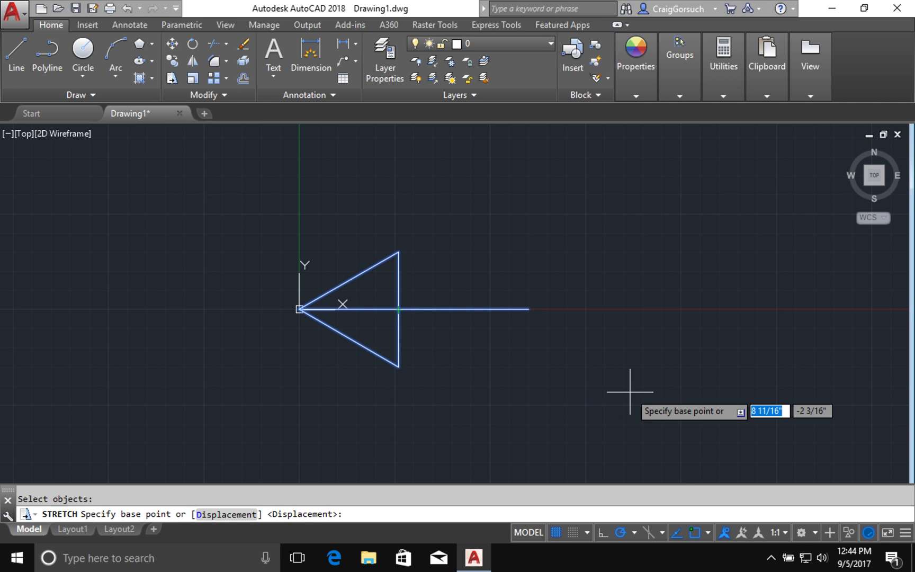
click(695, 532)
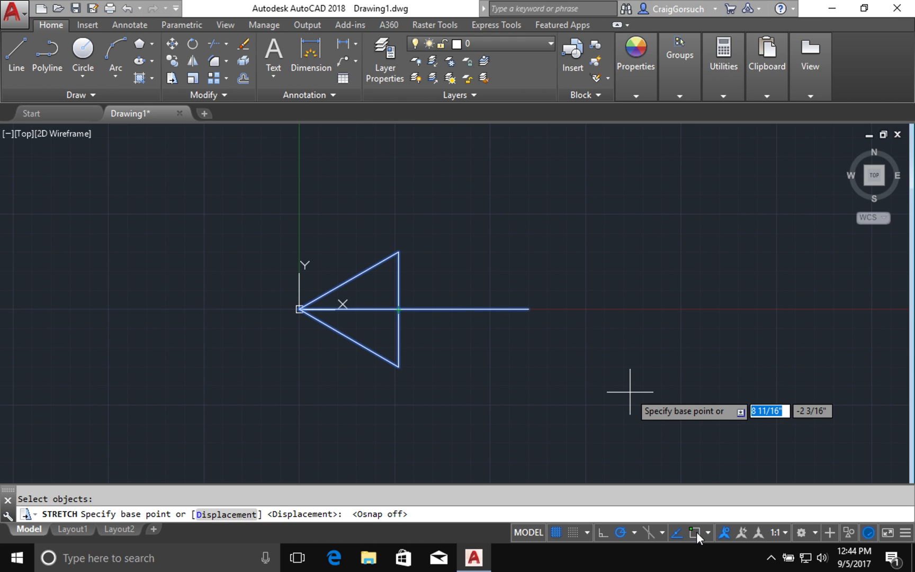
click(695, 533)
right_click(697, 532)
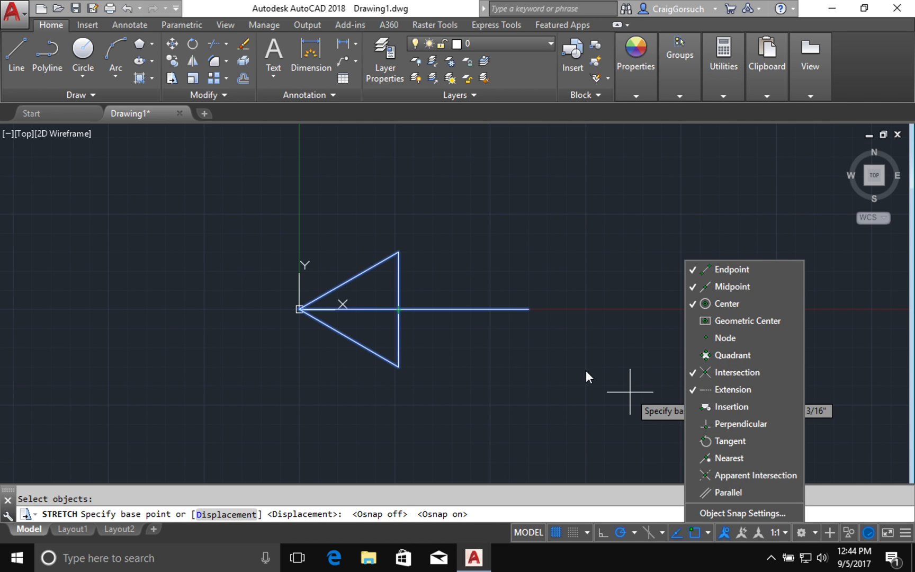
click(508, 339)
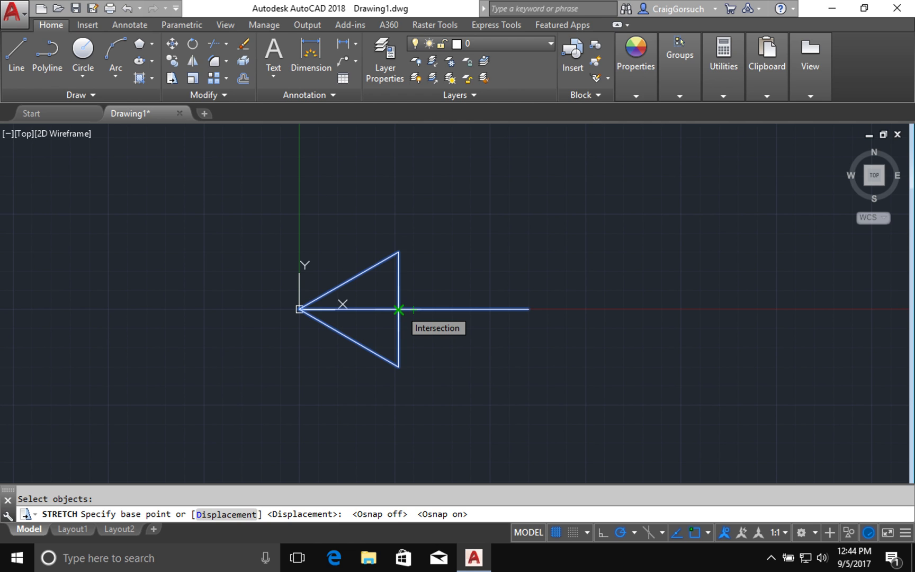
click(399, 309)
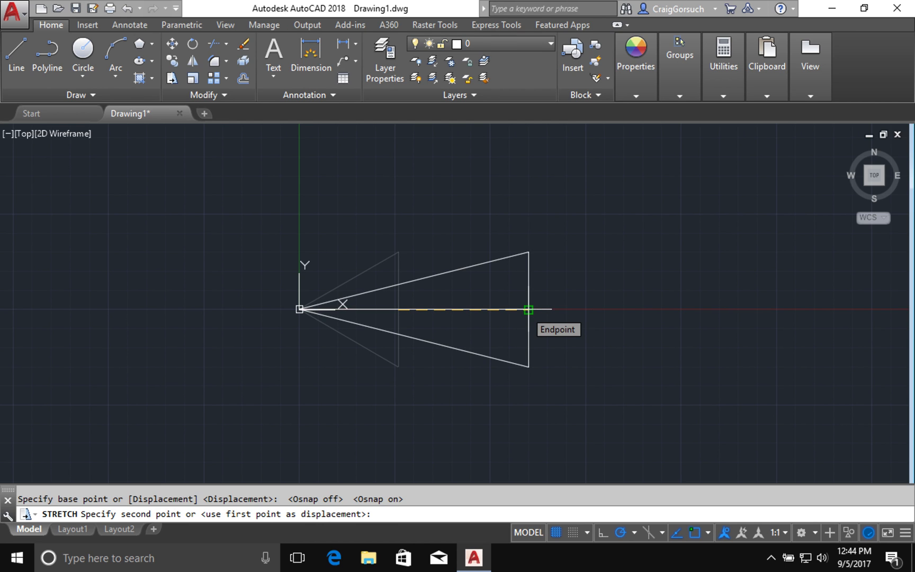
click(529, 310)
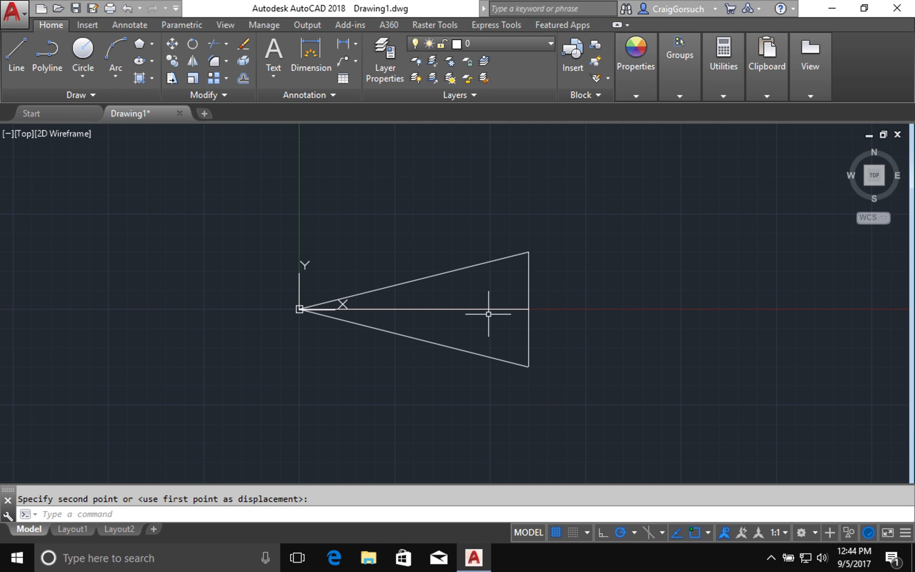
Step: Erase the horizontal line inside the stretched triangle
text(e)
key(Return)
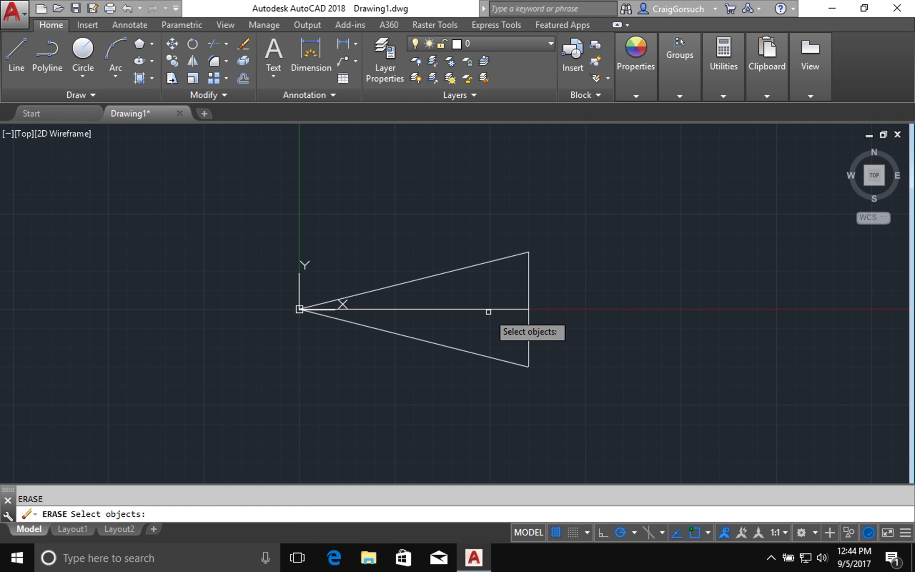
click(489, 310)
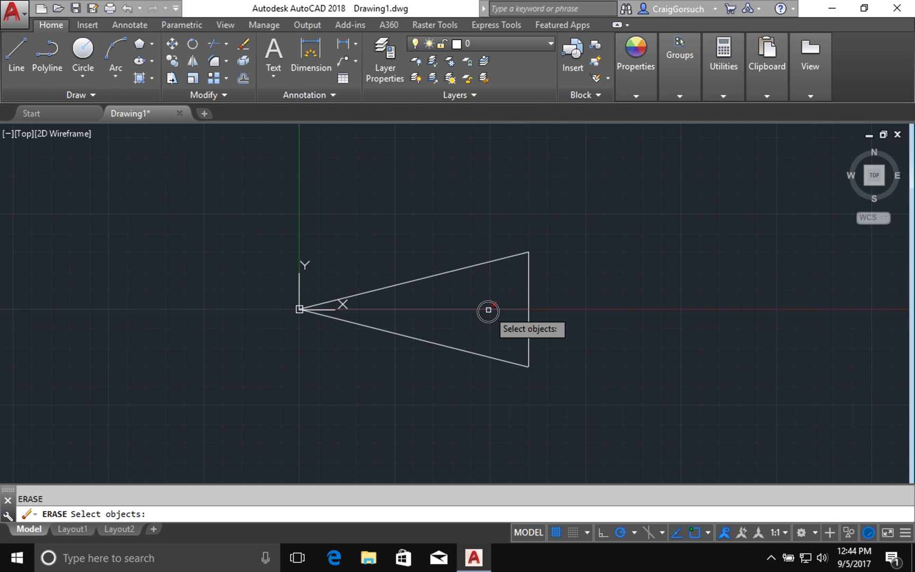
key(Return)
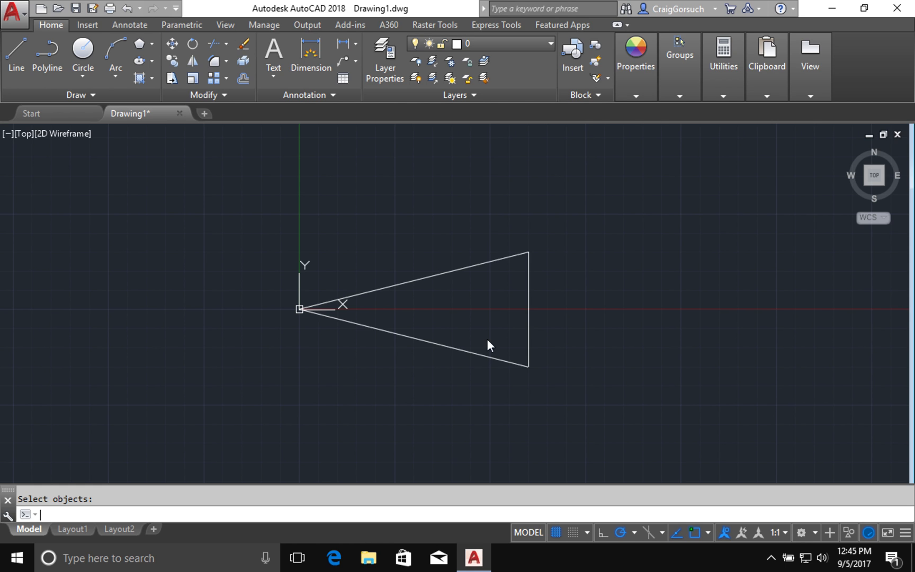
Step: Save the drawing in the Documents folder as Showerhead
key(ctrl+s)
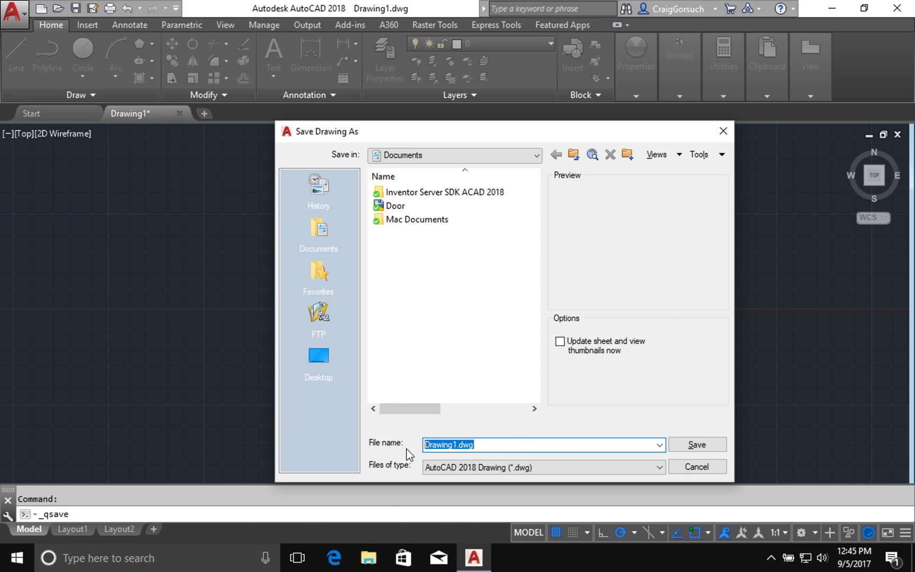
text(S)
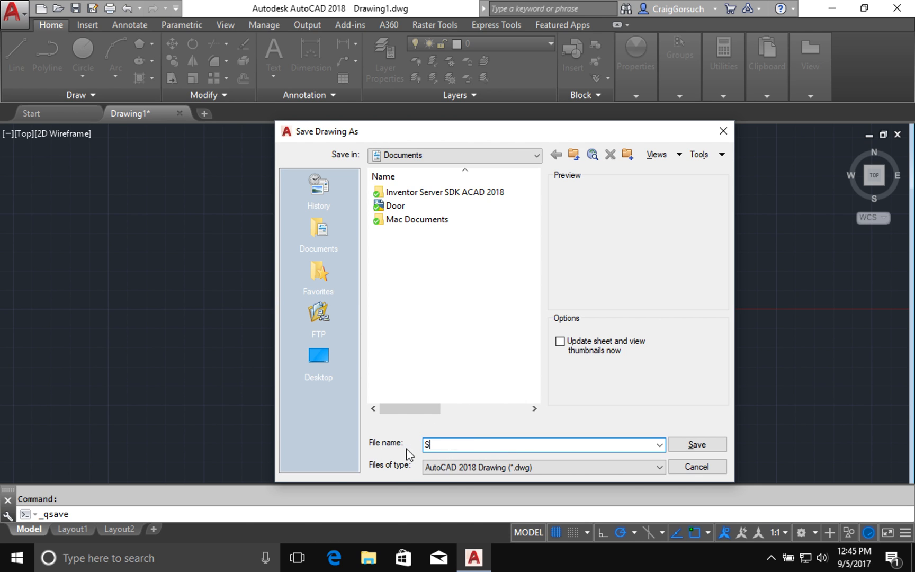
text(howerhead)
key(Return)
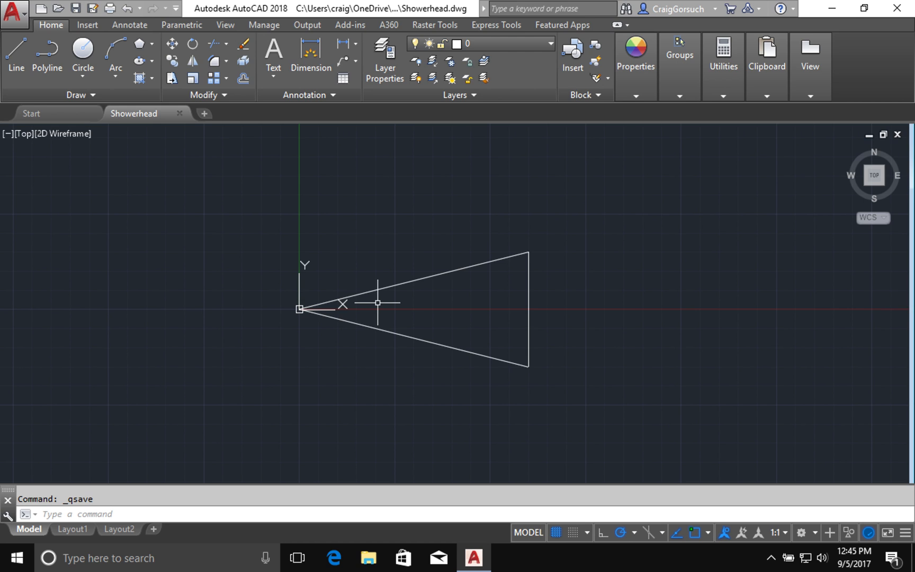
Step: Undo the erasing of the horizontal line and the stretching of the triangle
text(u)
key(Return)
key(Return)
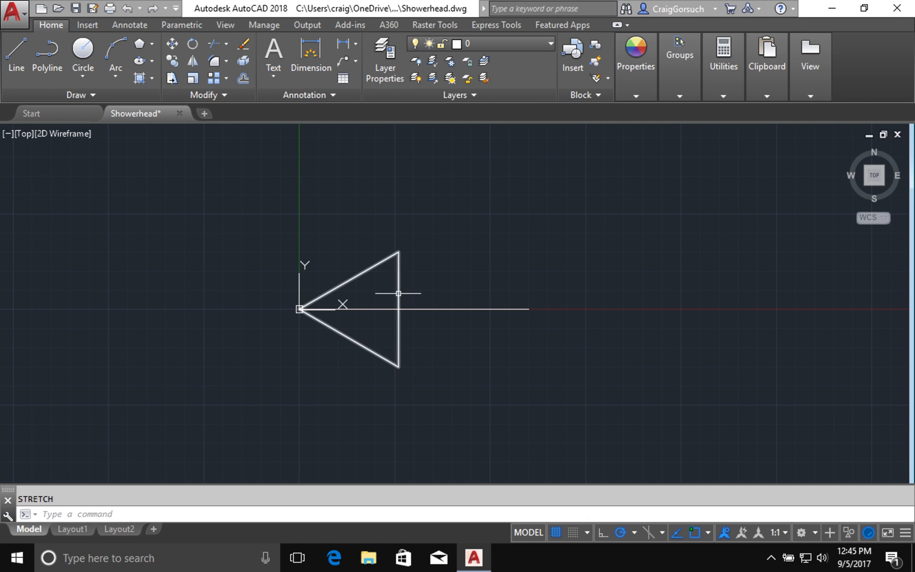
Step: Grip-stretch the triangle by the midpoint of its vertical edge to the right endpoint of the horizontal line, then clear the selection
click(400, 292)
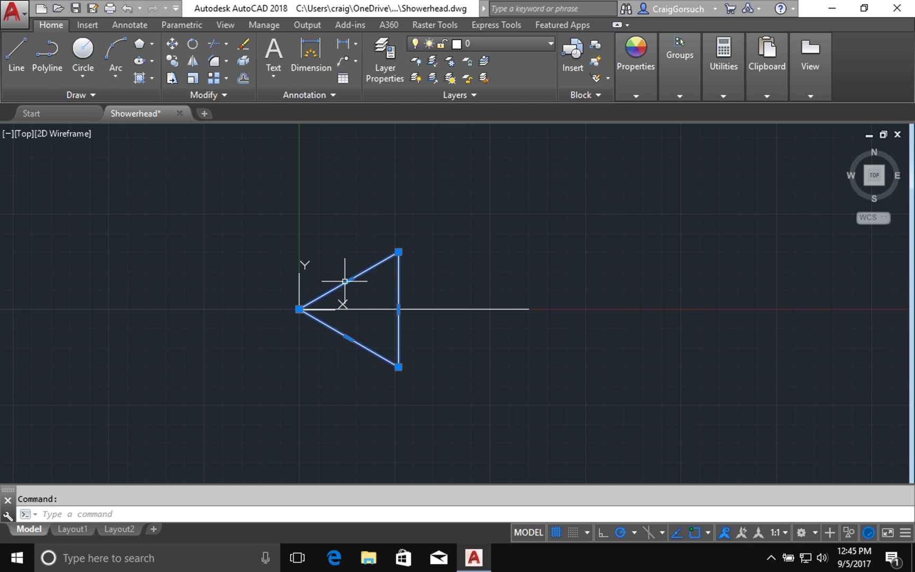
mouse_move(347, 281)
mouse_move(400, 309)
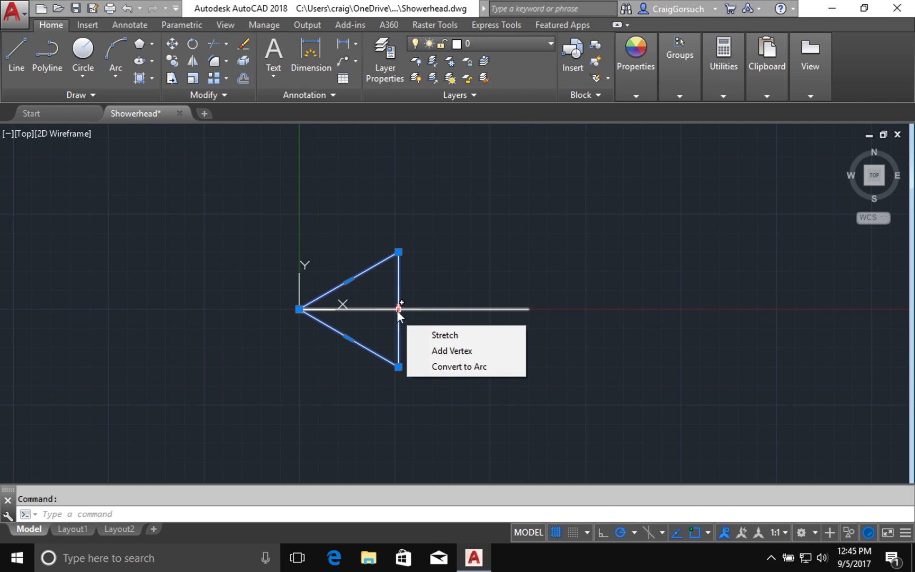
click(435, 334)
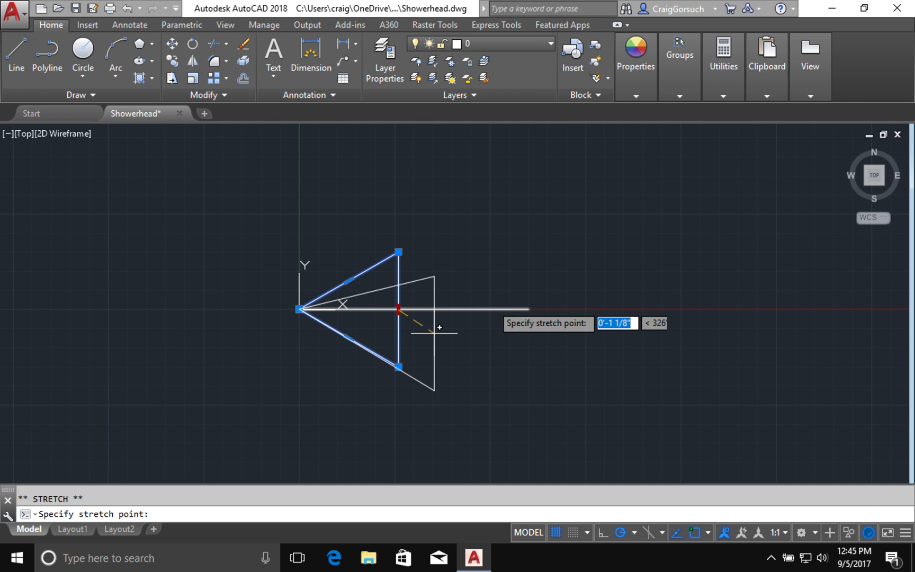
click(528, 309)
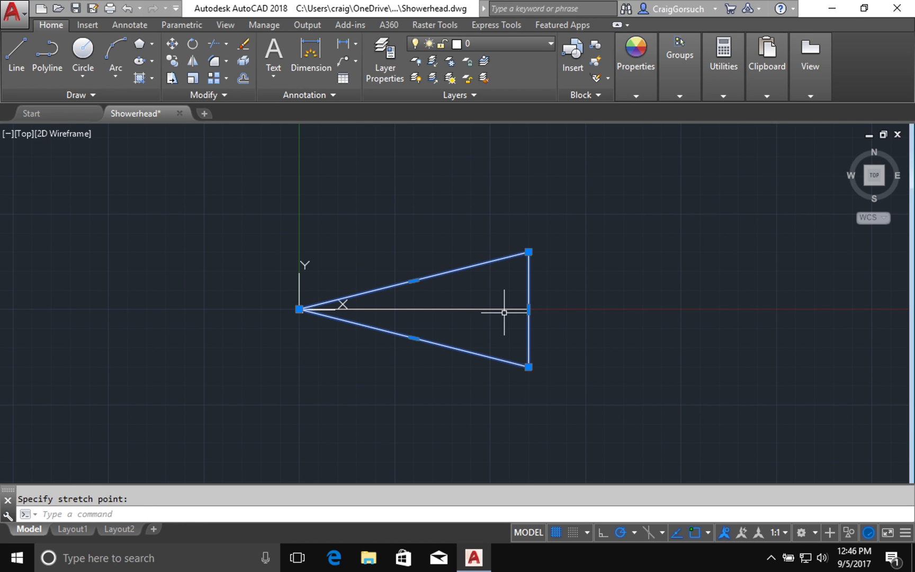
key(Escape)
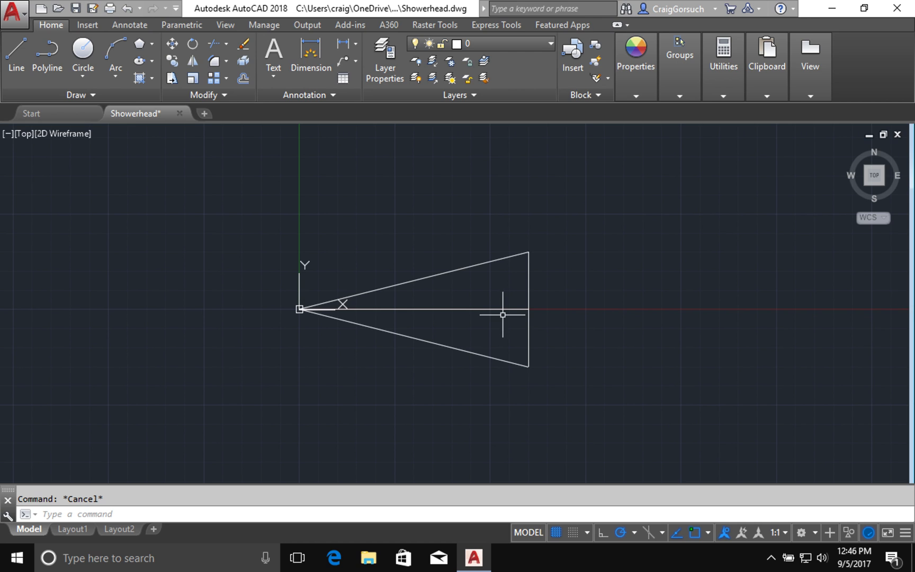
Step: Delete the horizontal construction line, leaving only the triangle
click(497, 308)
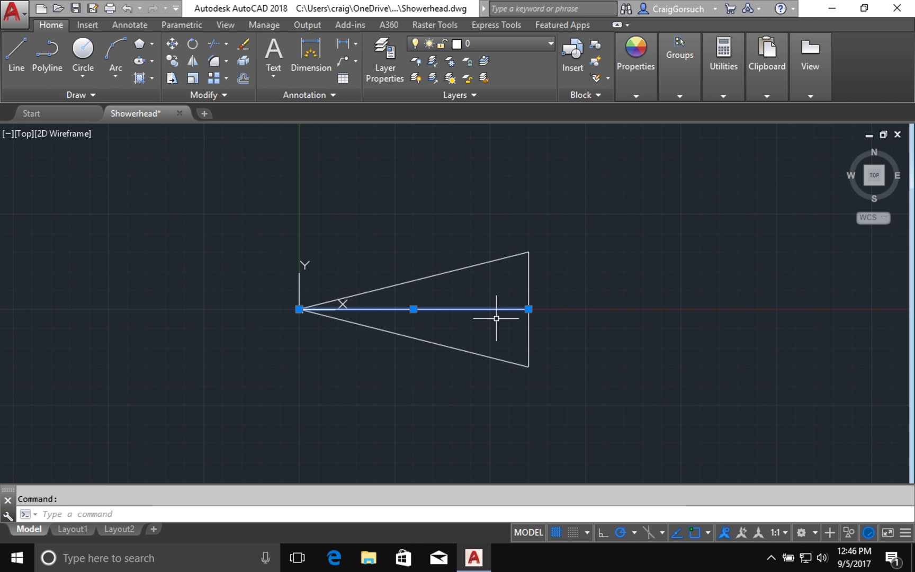
key(Delete)
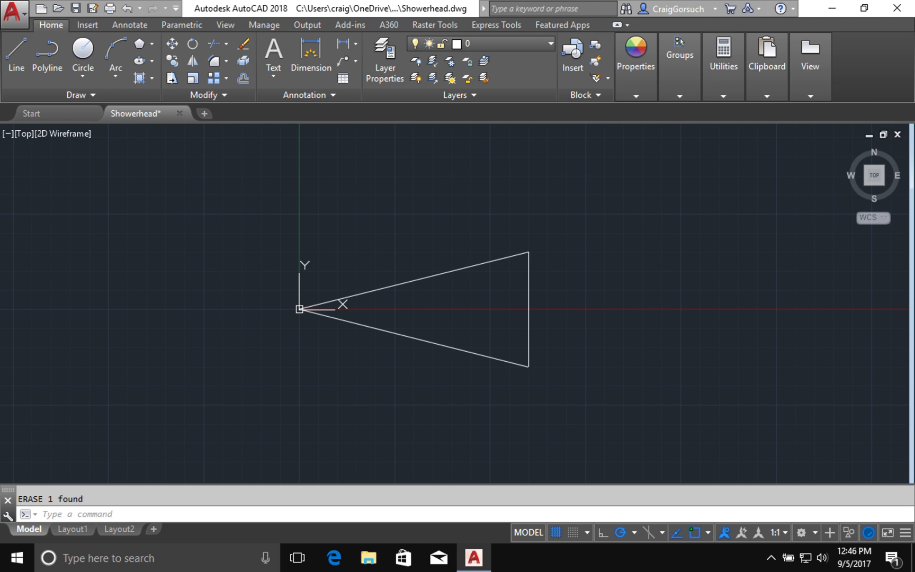
key(ctrl+Left)
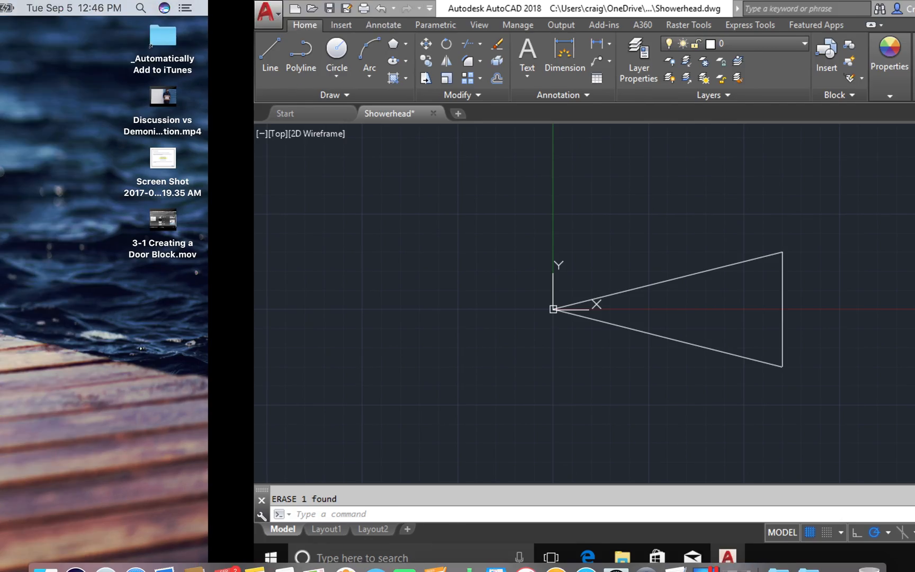